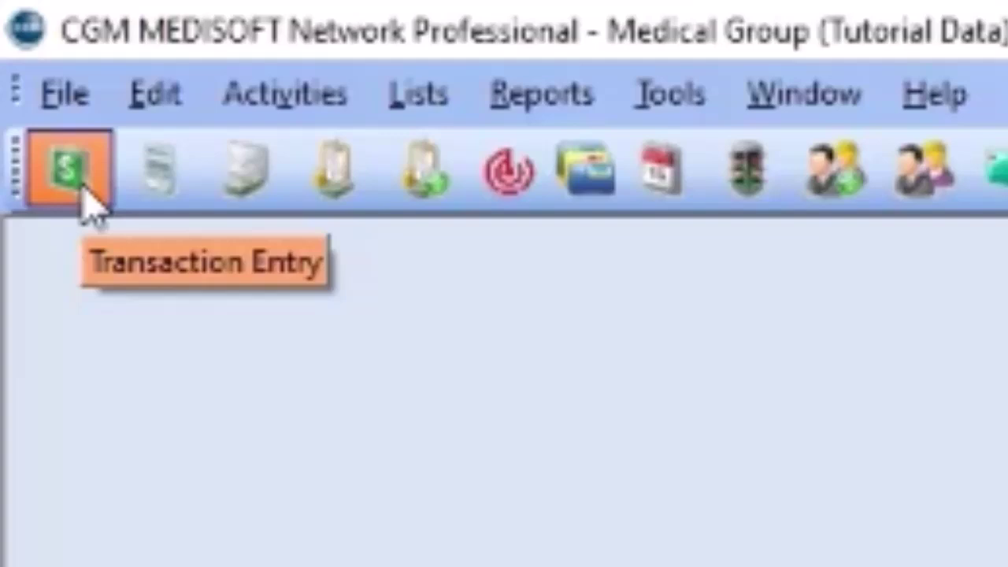
Open transaction entry and load the third patient chart in the chart list.
click(79, 186)
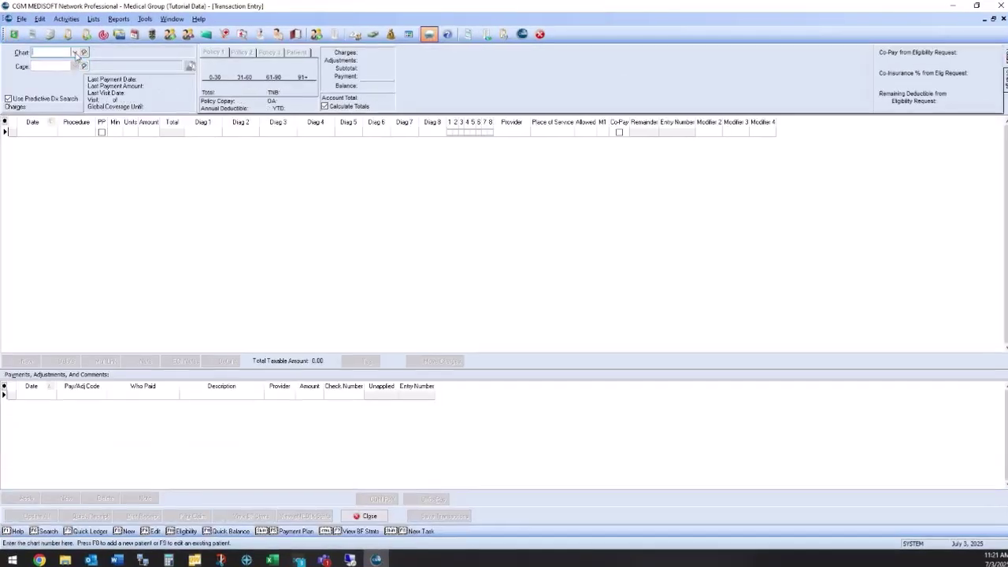
click(76, 53)
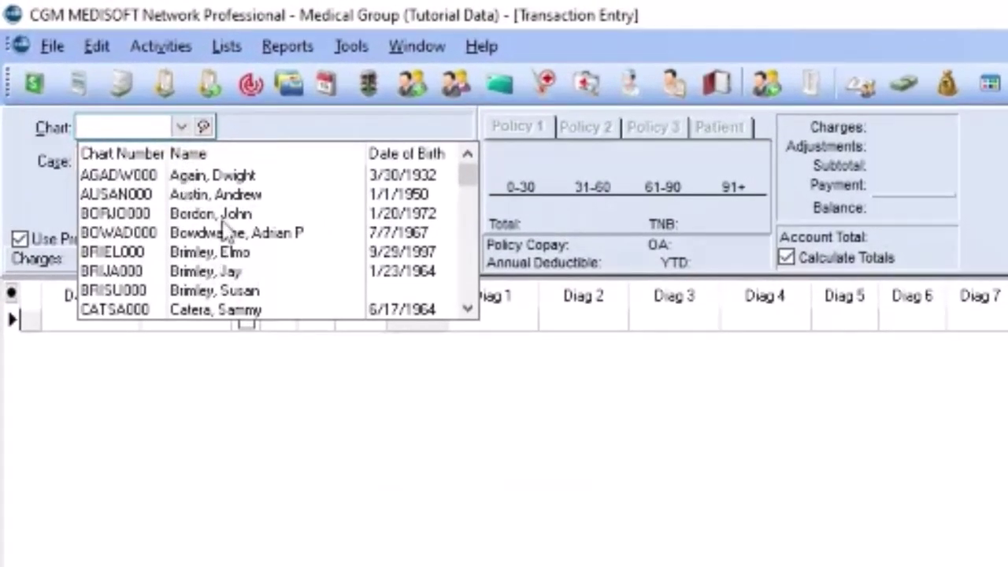
click(220, 215)
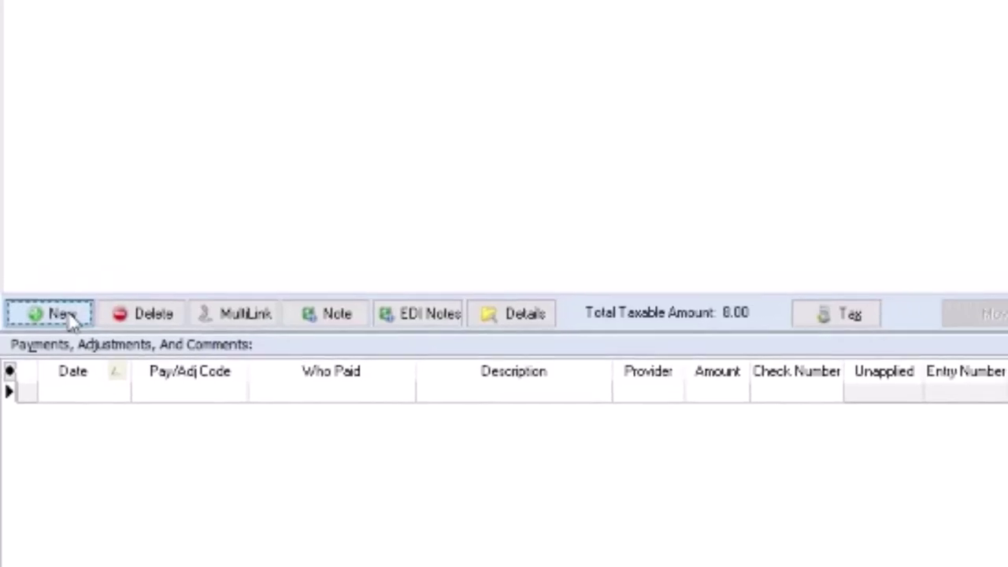
Add a new charge line for procedure DS, keeping its default units and amount.
click(65, 311)
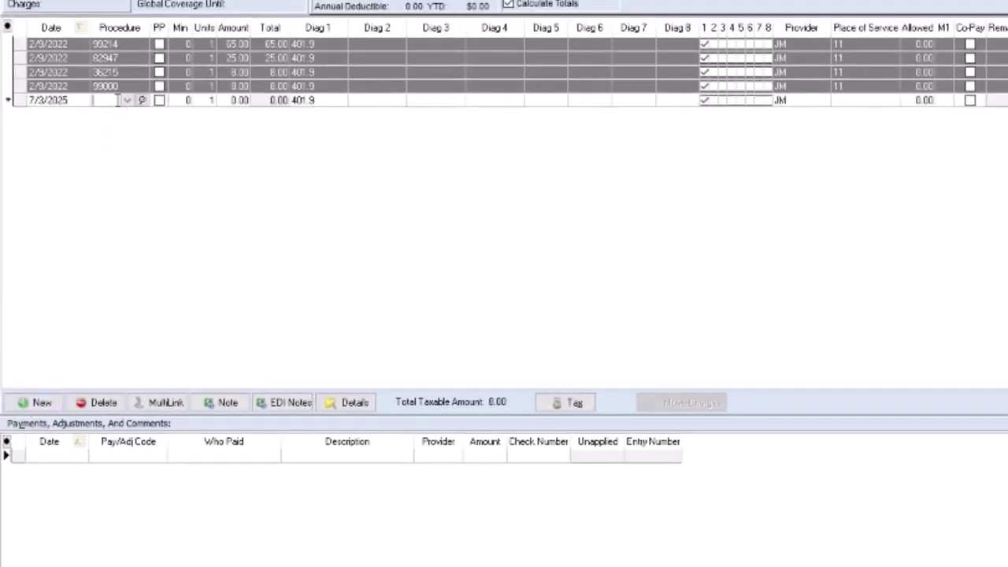
text(DS)
key(Tab)
key(Tab)
key(Tab)
key(Tab)
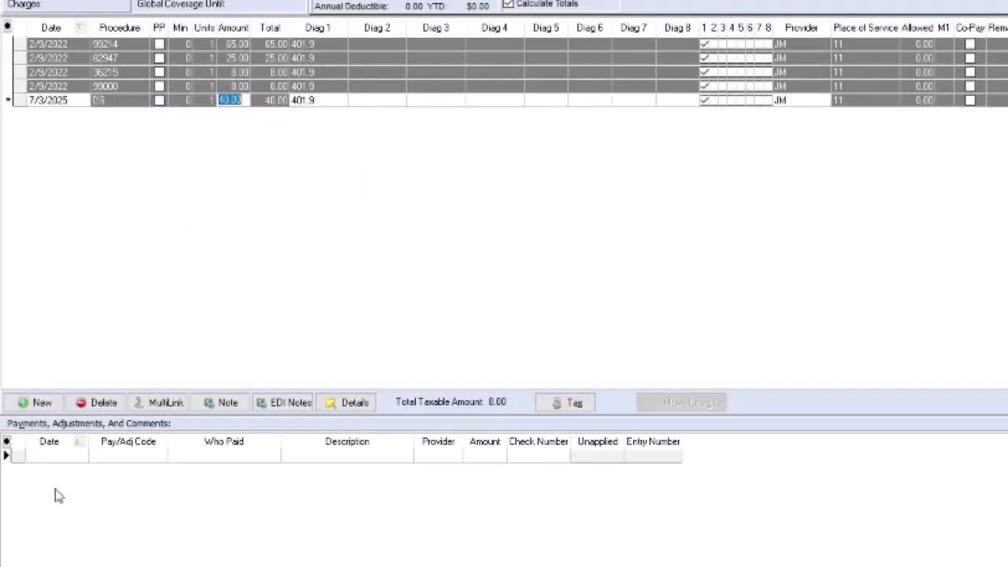
Add a payment line with payment code CC and an amount of 10, keeping the default payer and provider.
click(61, 457)
click(118, 456)
text(dc)
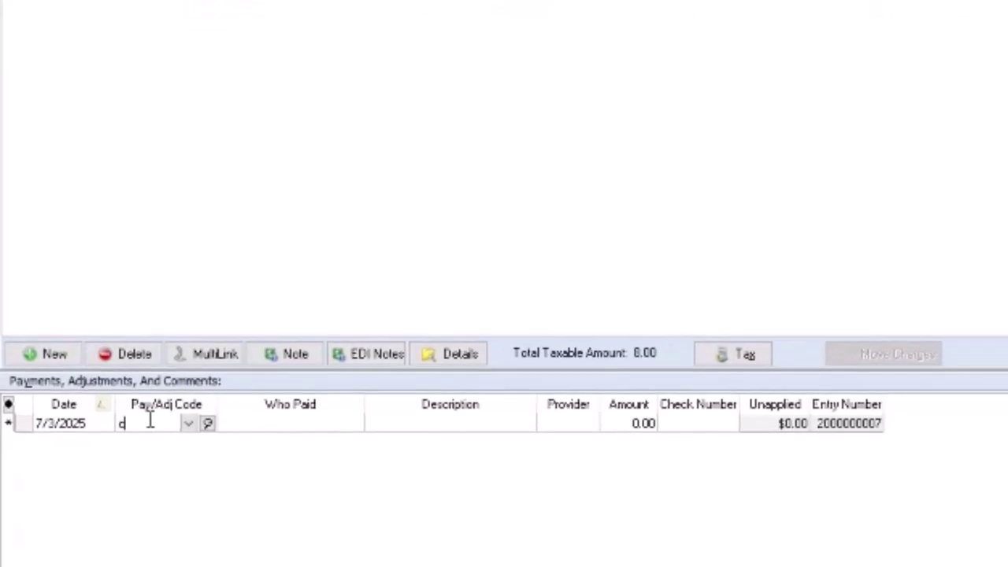
key(Return)
key(Tab)
key(Tab)
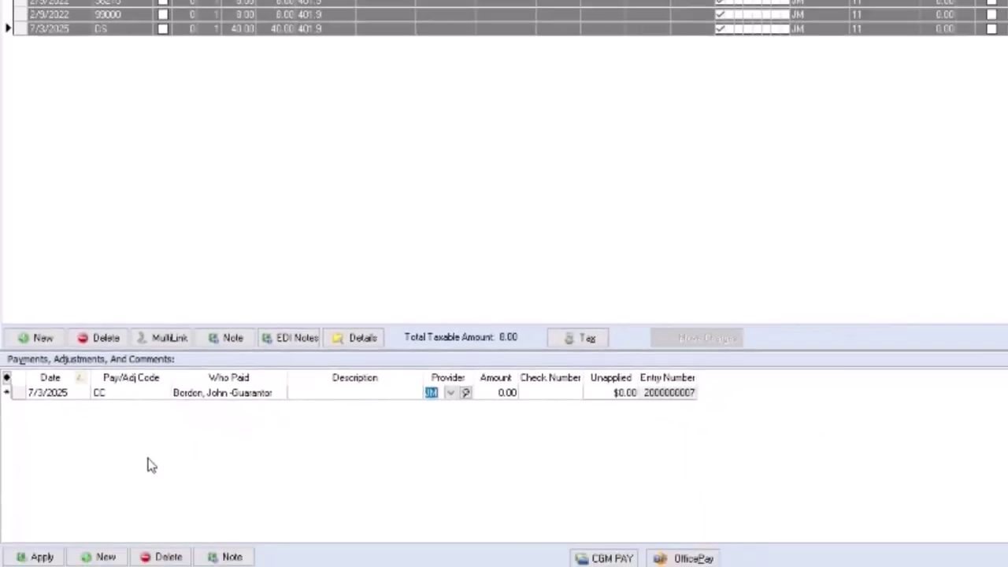
key(Tab)
text(10)
key(Return)
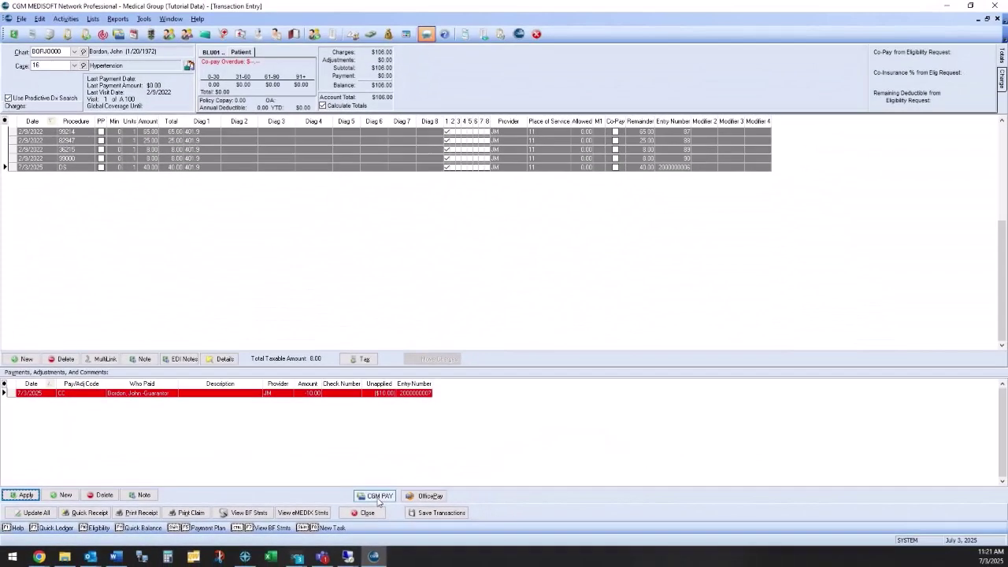
Start a CGM PAY payment for the payment line, keeping the Pay Now option and setting the payment amount to 1.00.
click(481, 475)
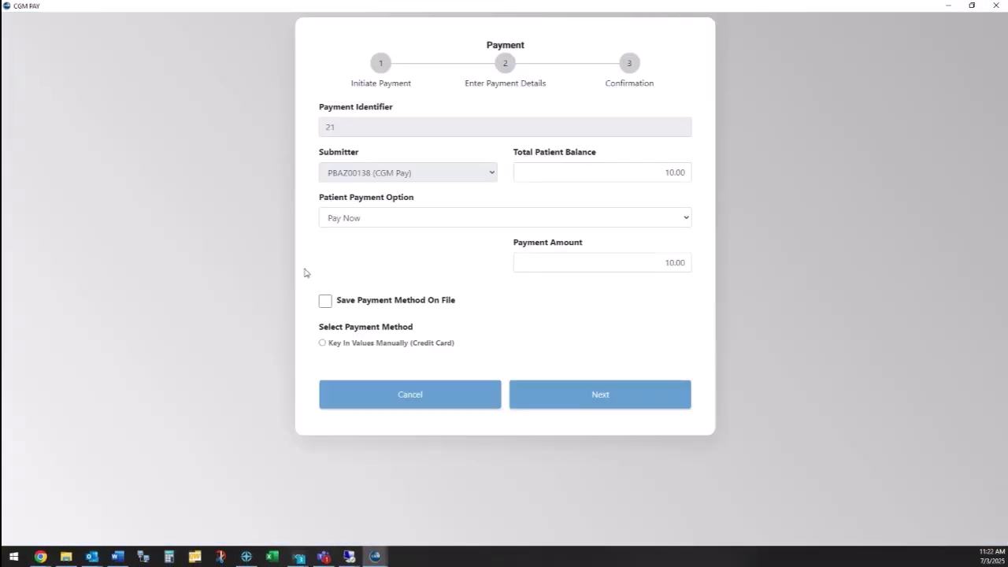
click(438, 222)
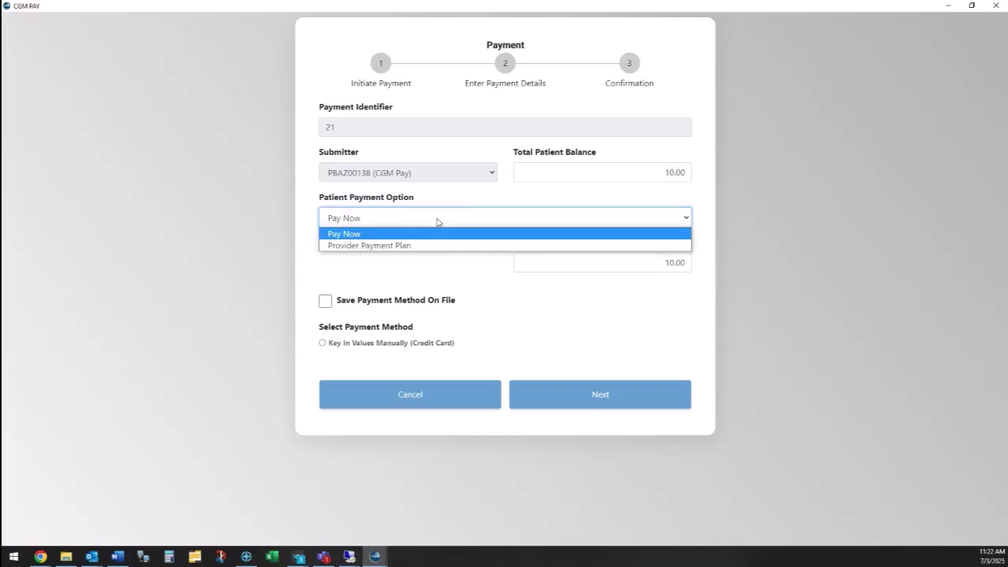
click(589, 260)
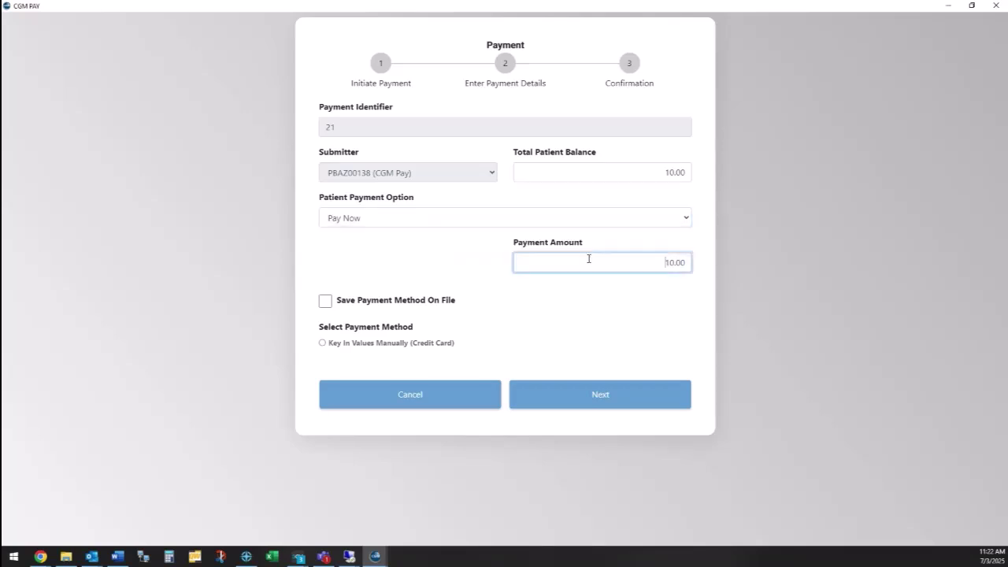
double_click(677, 262)
text(1)
key(Tab)
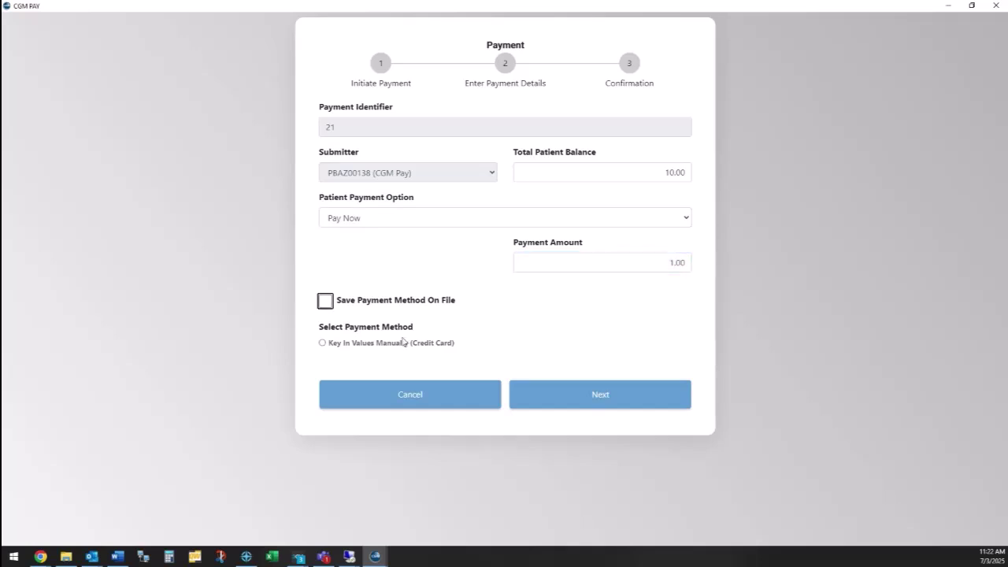
Choose to save the payment method on file and key in the credit card manually, and proceed to the payment details.
key(space)
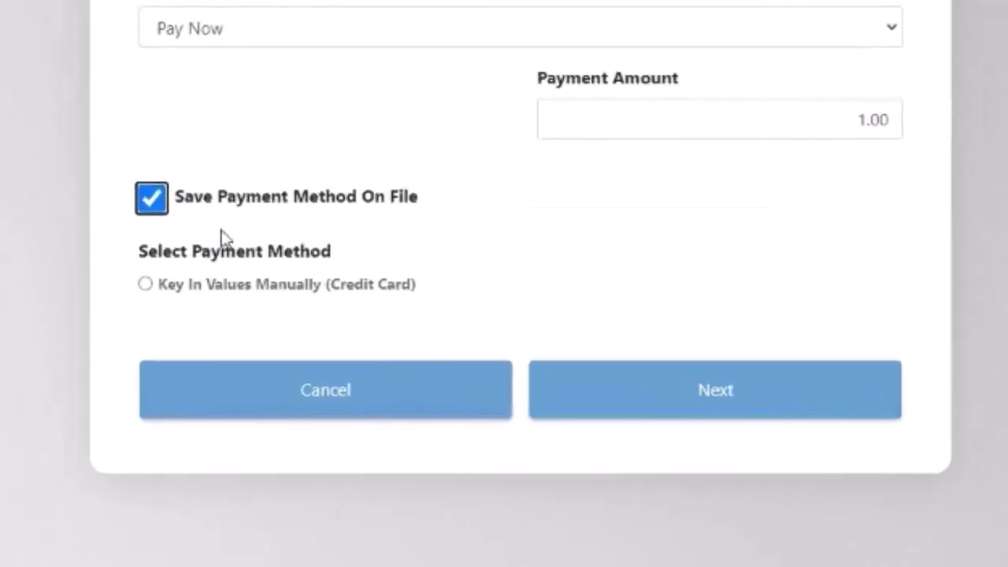
click(145, 286)
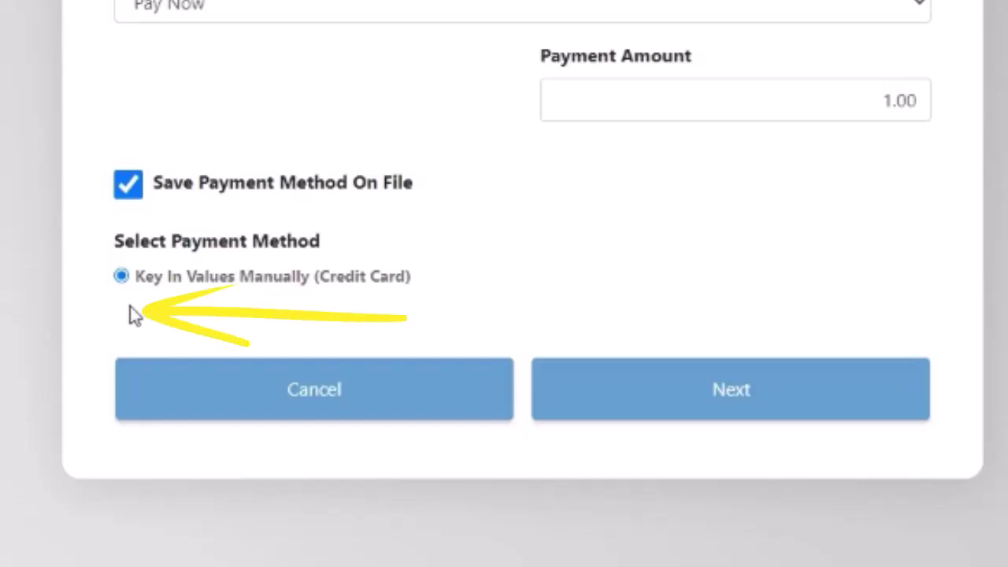
click(651, 389)
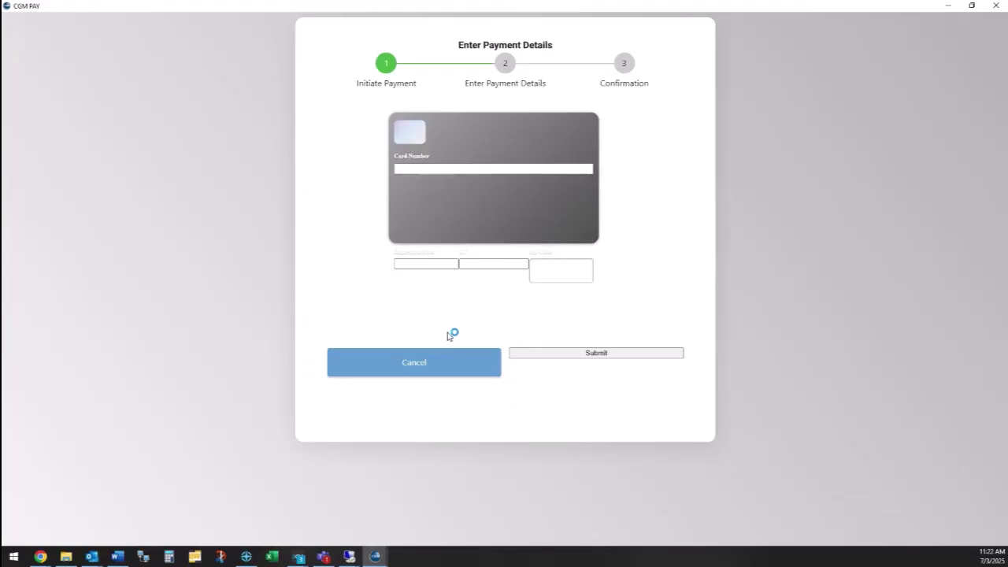
Enter the card number and the remaining card details, submit the payment, and close the payment confirmation.
click(406, 178)
text(#########)
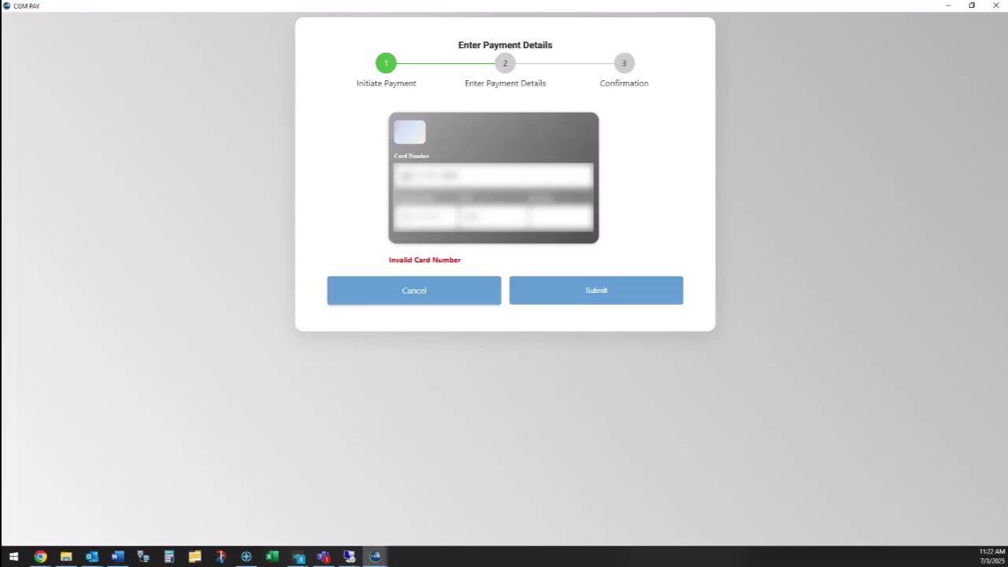
text(###)
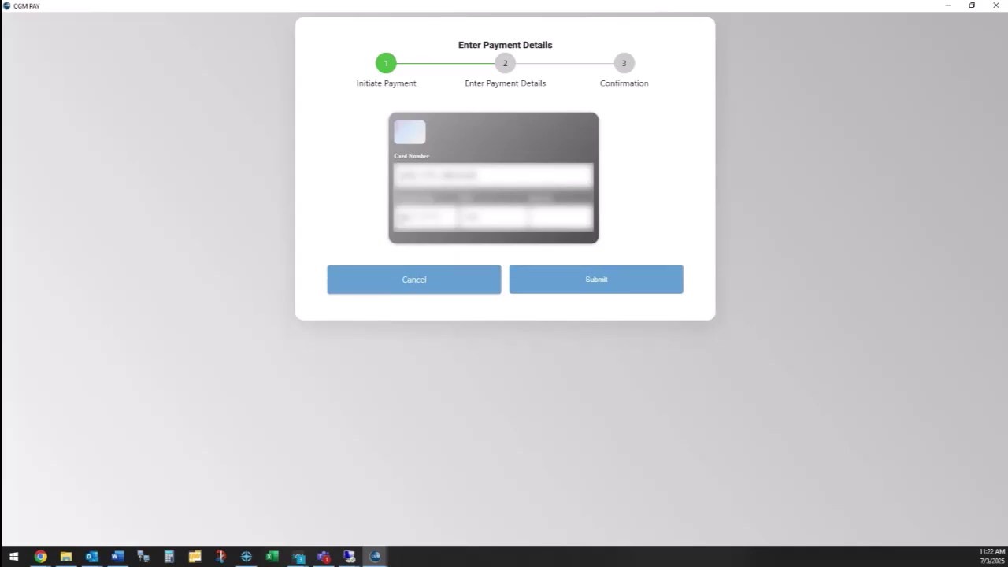
text(#######)
click(599, 281)
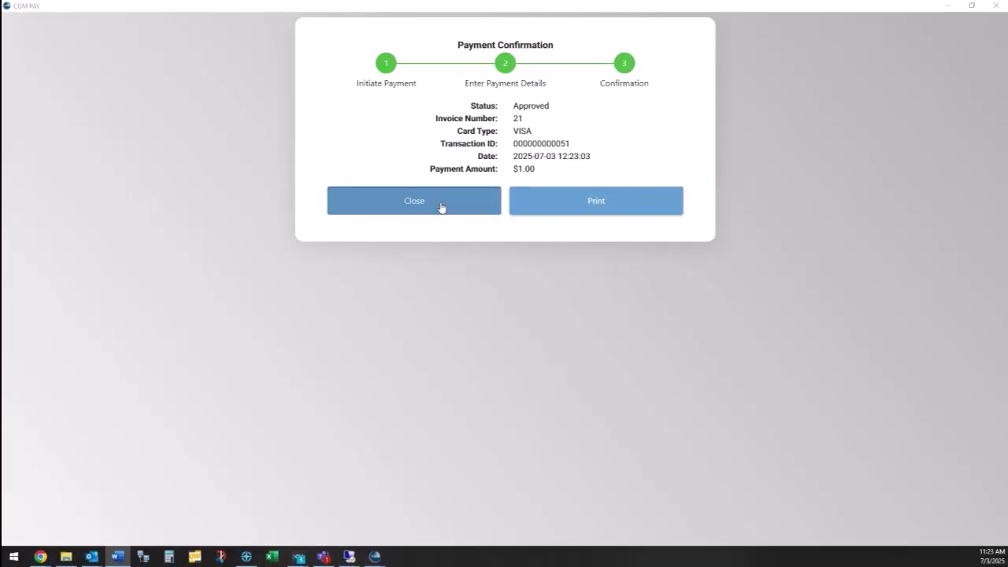
click(442, 207)
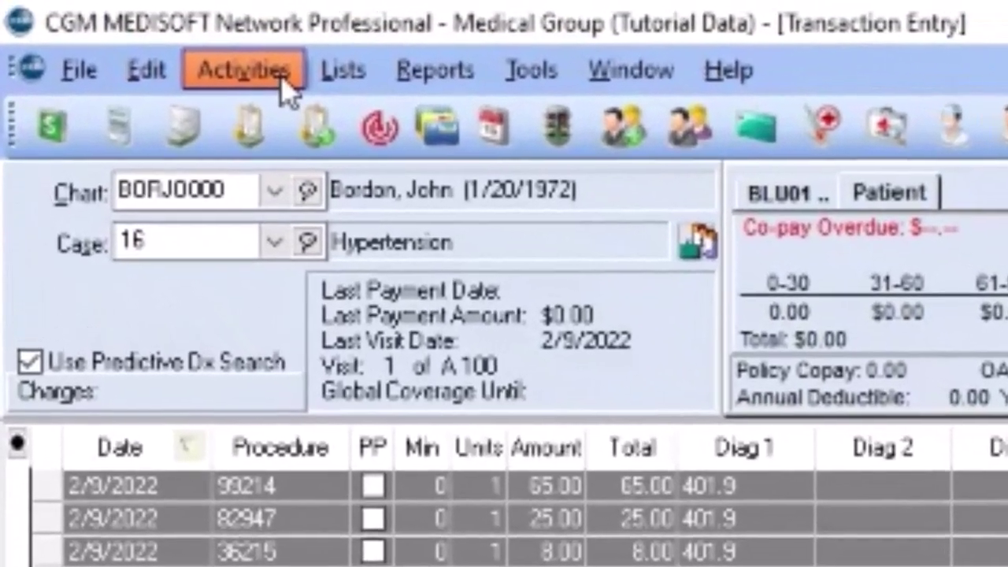
Open the CGM PAY Dashboard to review the processed payments.
click(246, 71)
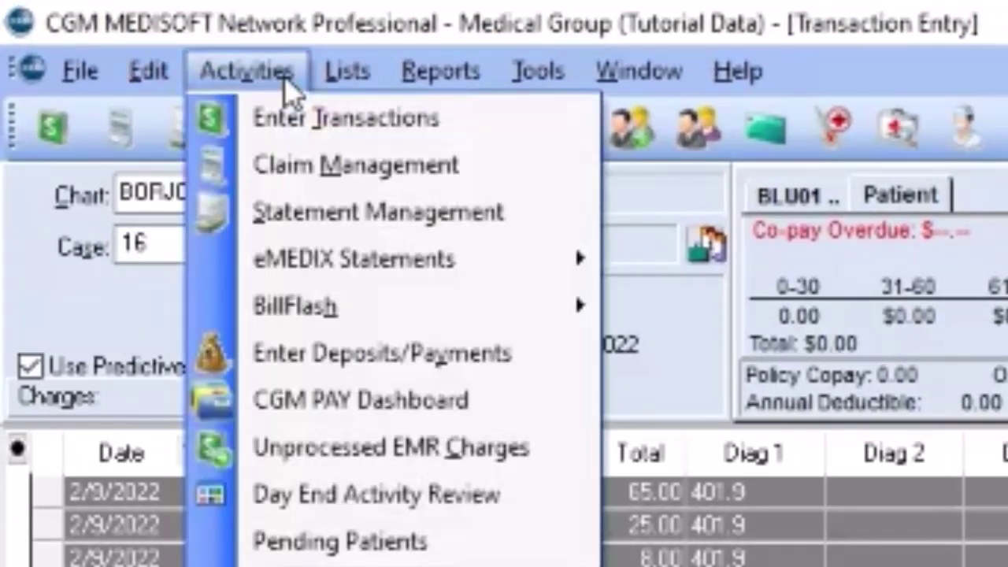
click(349, 416)
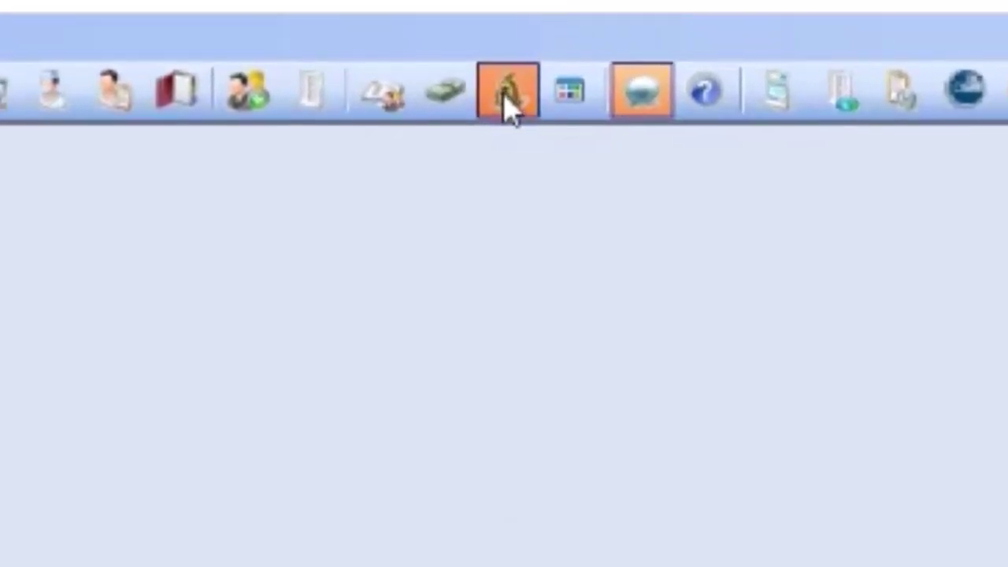
Open the deposits and payments list.
click(512, 94)
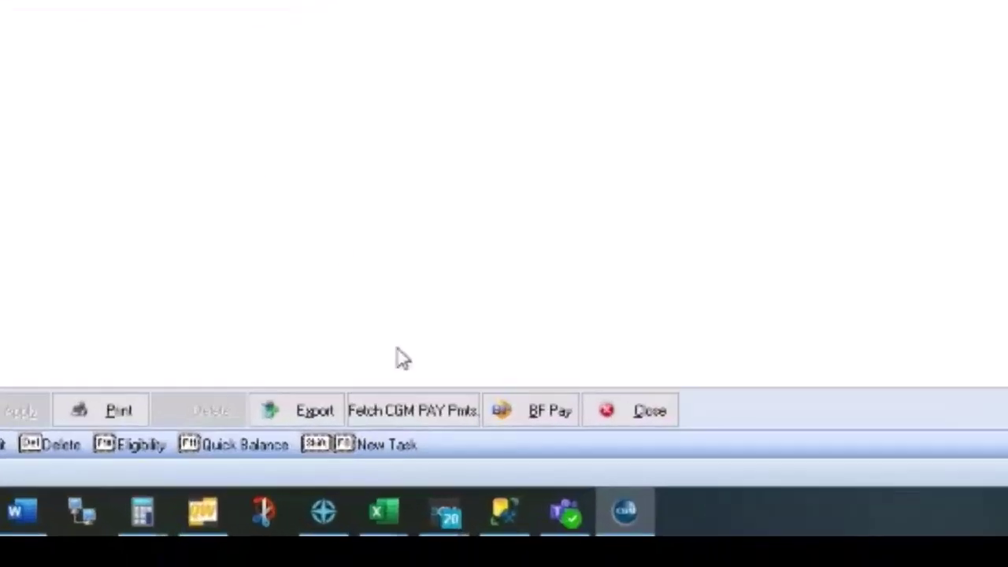